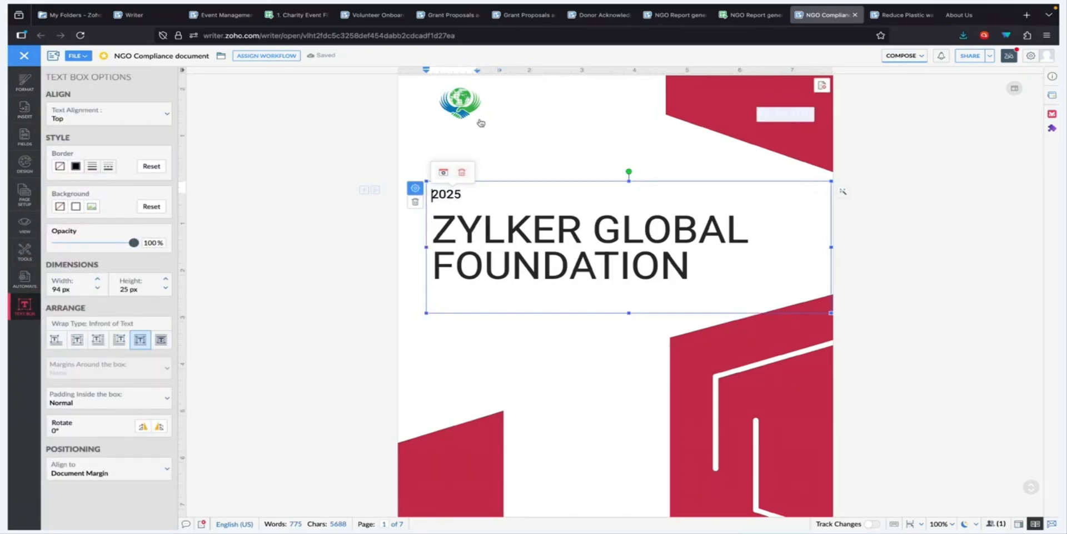
# Show the non-printing characters around the FOREWORD heading on page 2
pyautogui.click(695, 310)
pyautogui.scroll(-8, 690, 323)
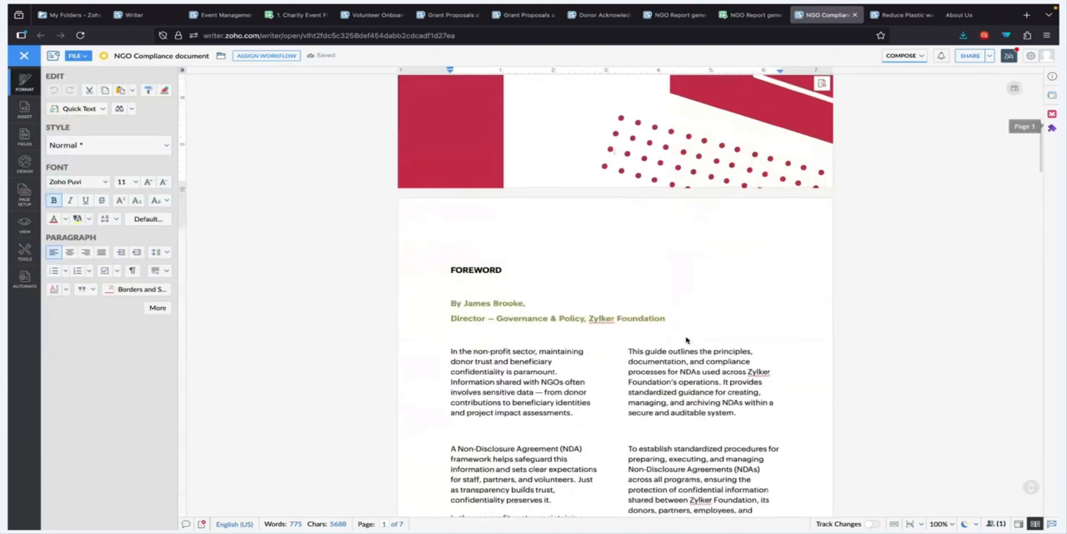
pyautogui.scroll(-2, 687, 341)
pyautogui.click(629, 289)
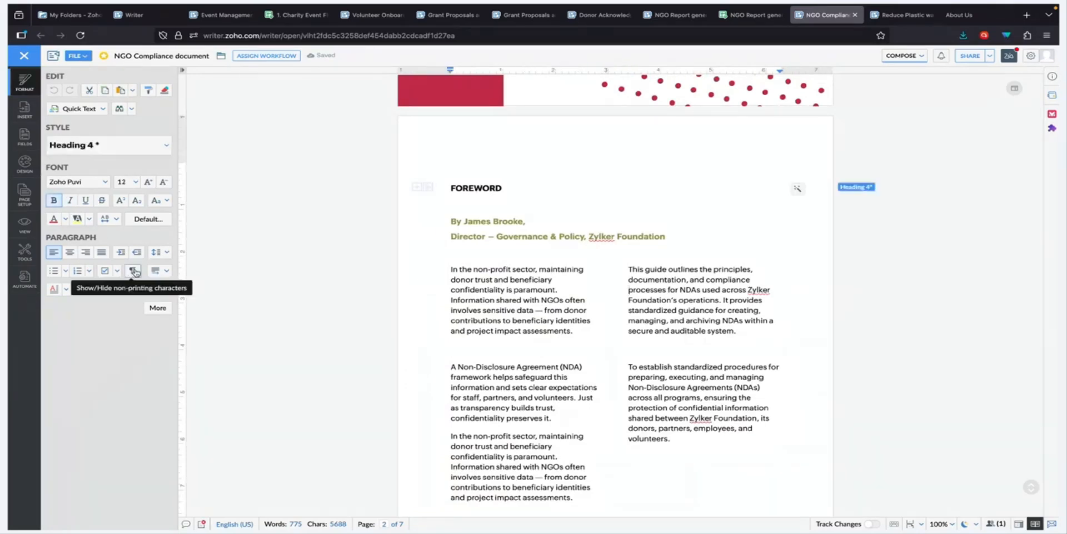
pyautogui.click(133, 270)
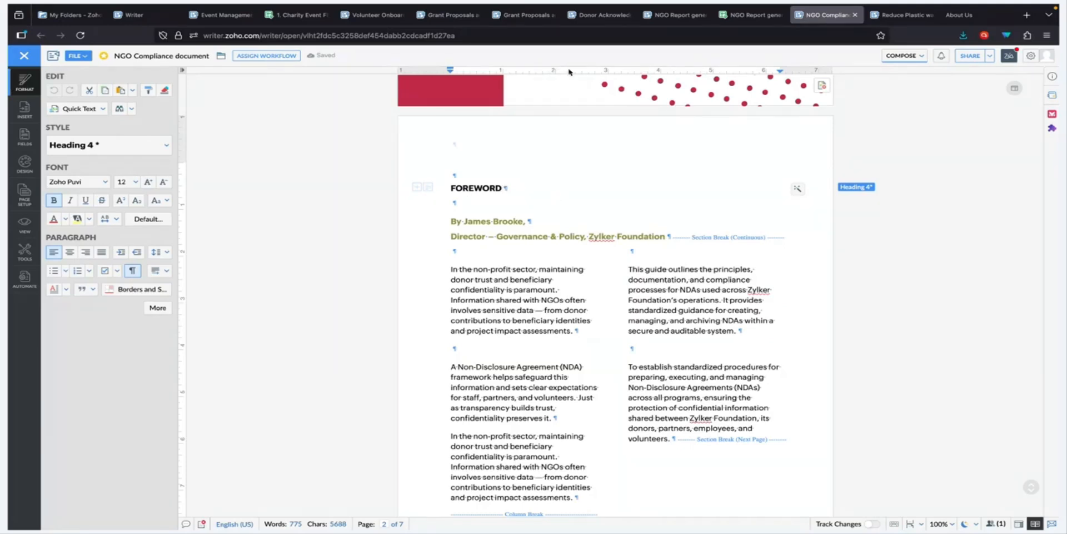
# Set the section containing the foreword's body text to a two-column layout
pyautogui.click(24, 193)
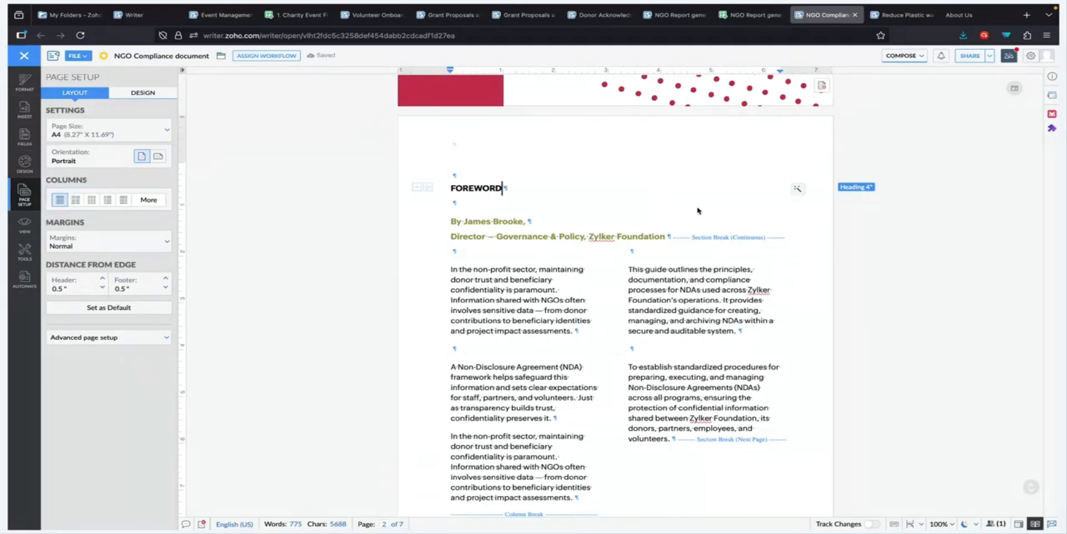
pyautogui.click(593, 282)
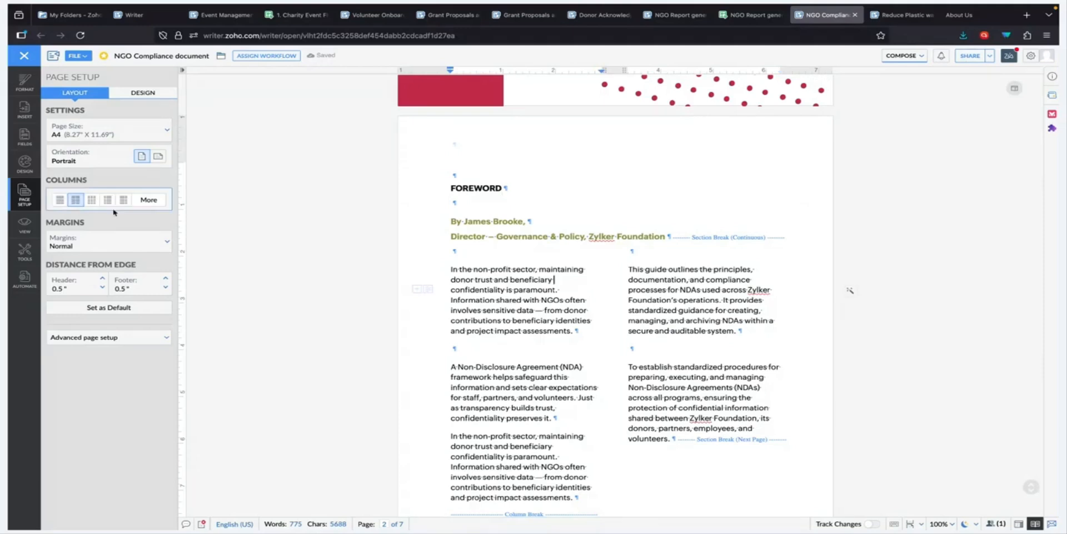
pyautogui.click(75, 200)
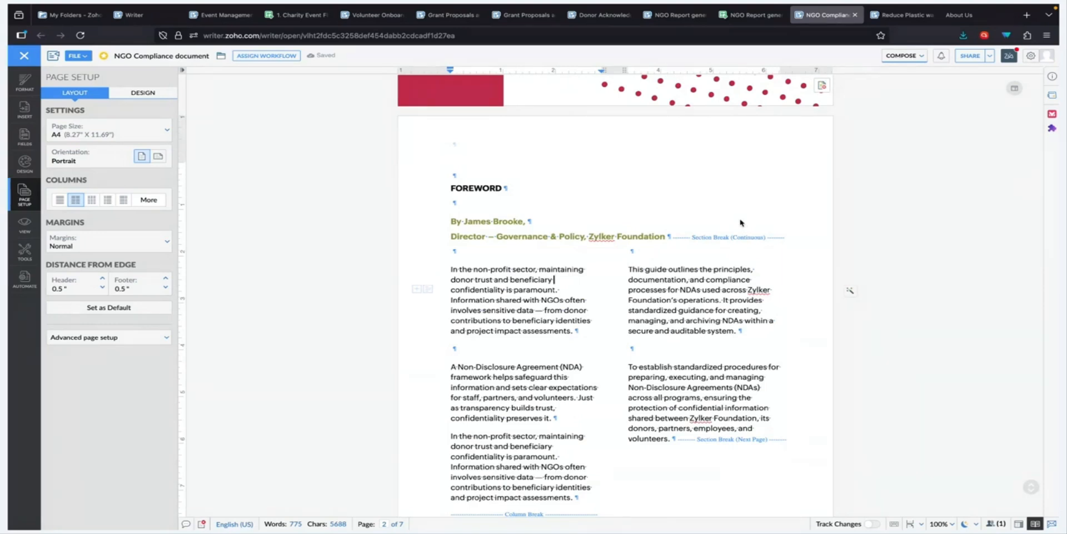
# Set the Table of Contents section on page 3 to a single-column layout
pyautogui.scroll(-2, 716, 257)
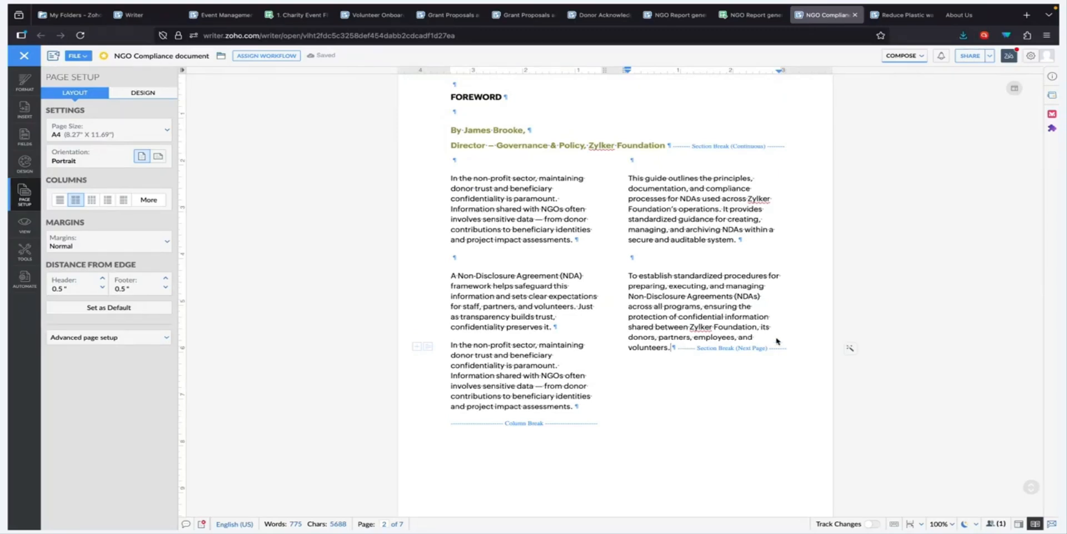
pyautogui.scroll(-5, 775, 341)
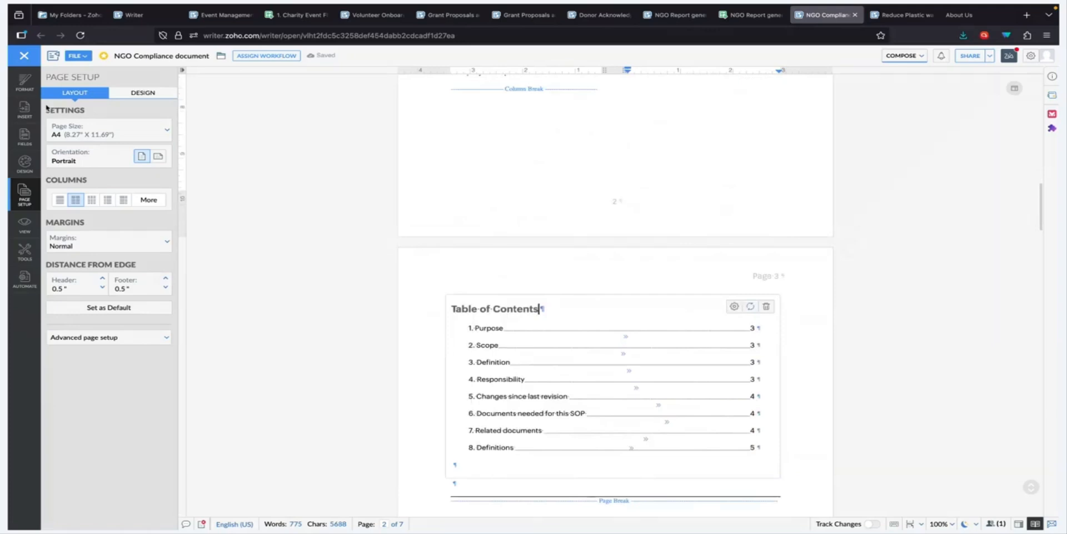
pyautogui.click(60, 199)
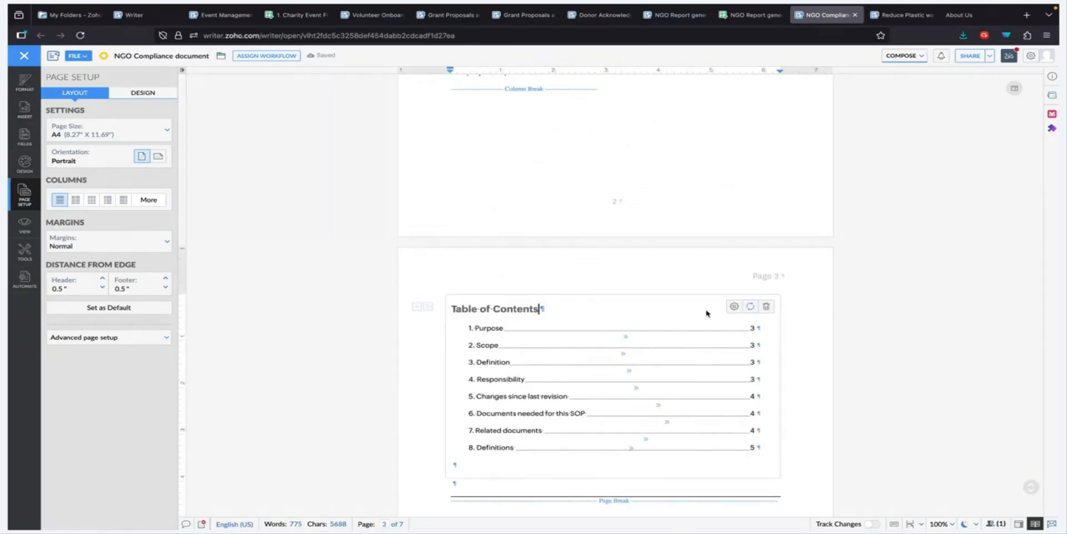
# Examine the table of contents settings for design, tab leader and levels, and return to the formatting options
pyautogui.click(734, 307)
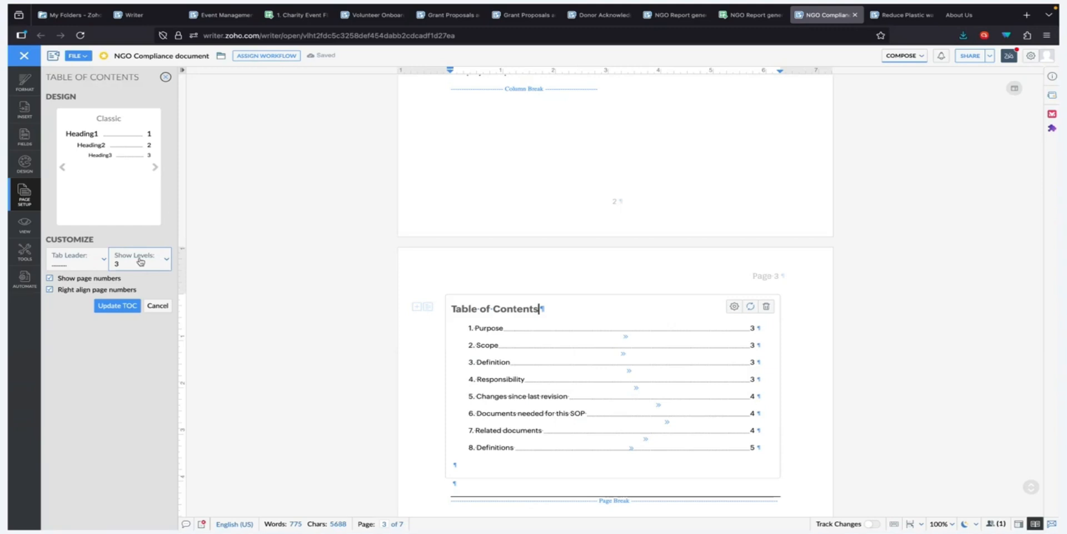
pyautogui.scroll(-6, 569, 334)
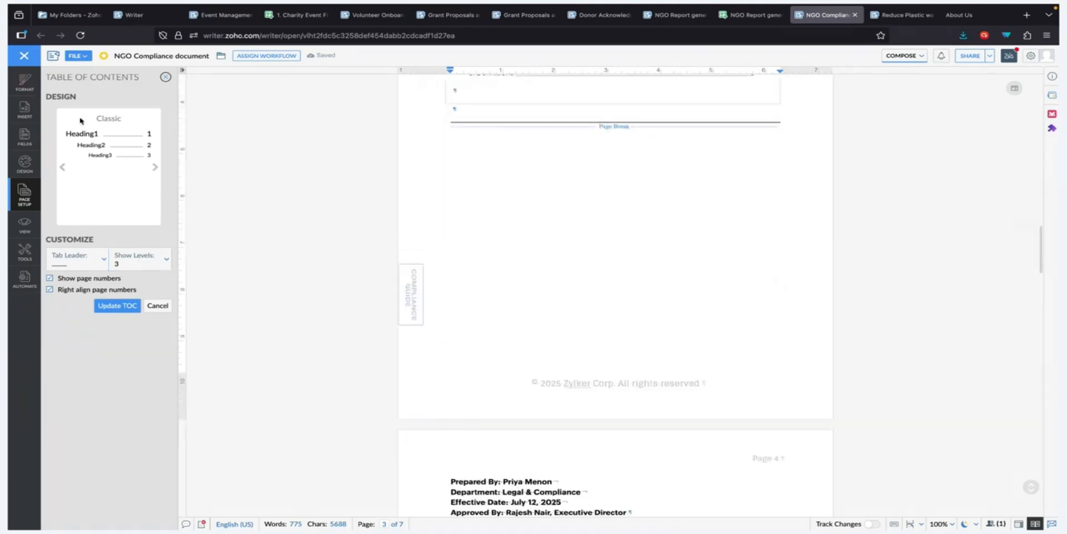
pyautogui.click(25, 82)
# In the page 4 footer, rotate the Compliance Guide image right 90° and back left 90°, and exit footer editing
pyautogui.scroll(-8, 526, 272)
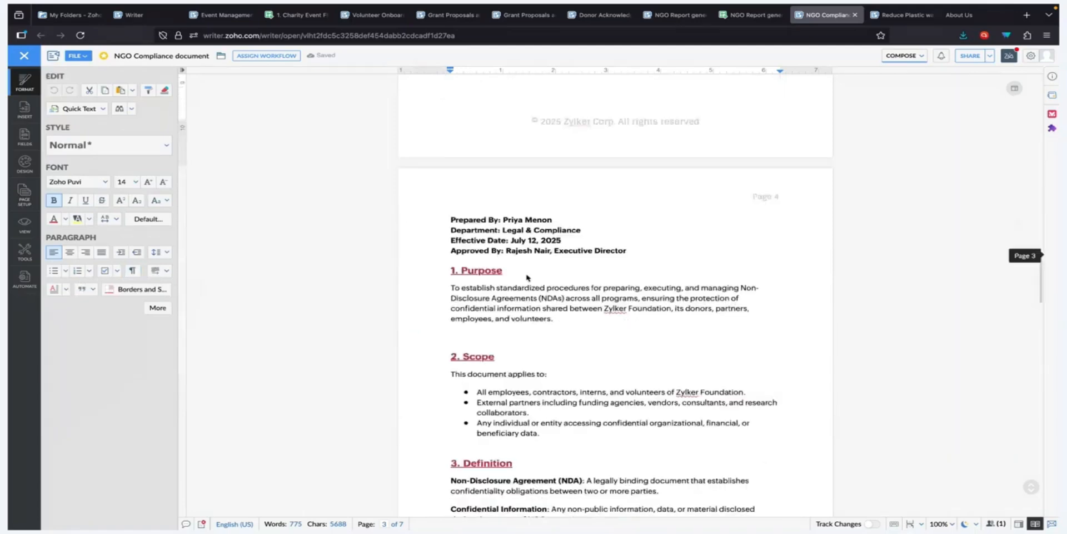
pyautogui.scroll(1, 523, 253)
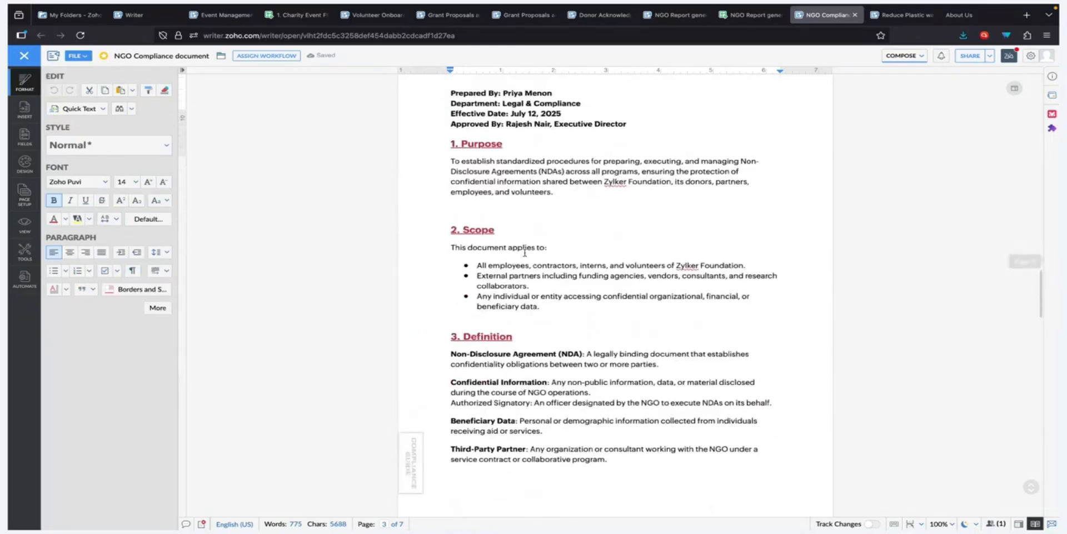
pyautogui.scroll(-2, 531, 272)
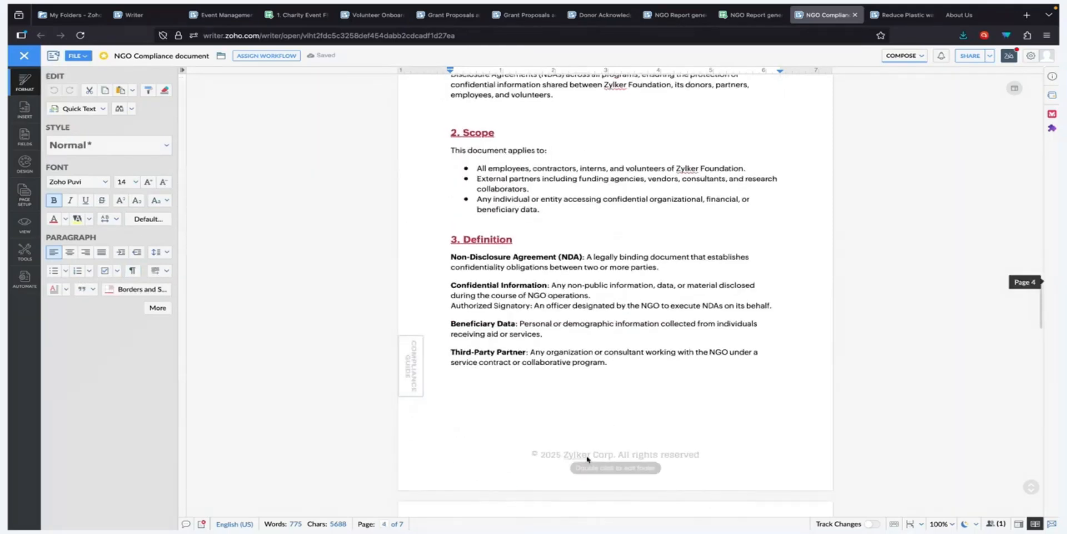
pyautogui.click(433, 376)
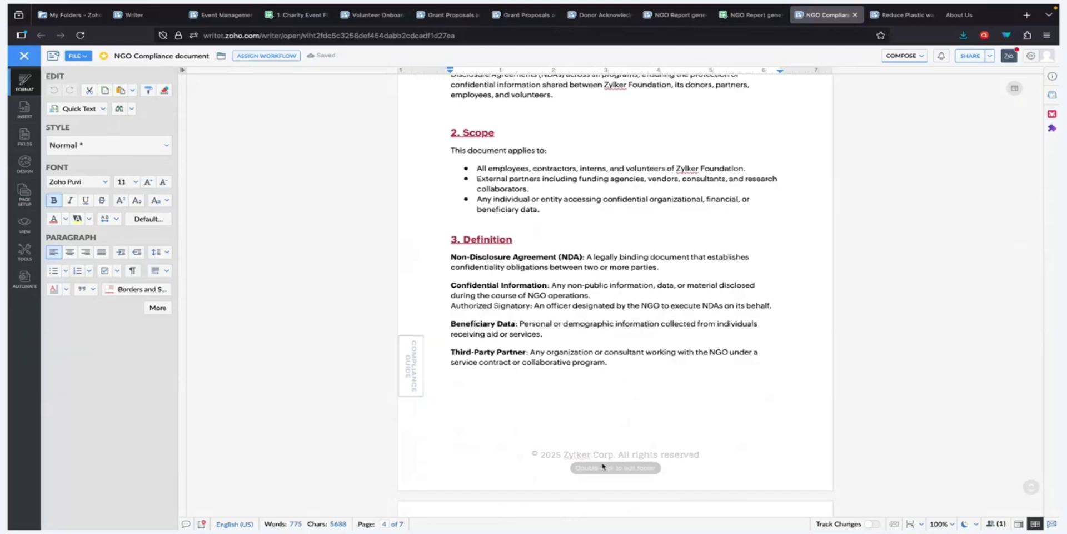
pyautogui.doubleClick(604, 456)
pyautogui.click(413, 364)
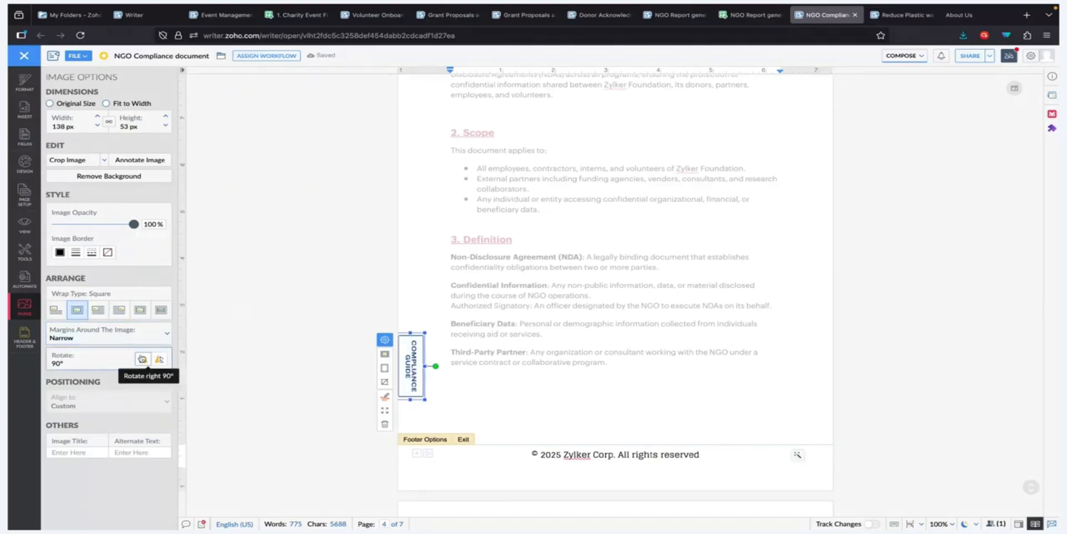
pyautogui.click(142, 358)
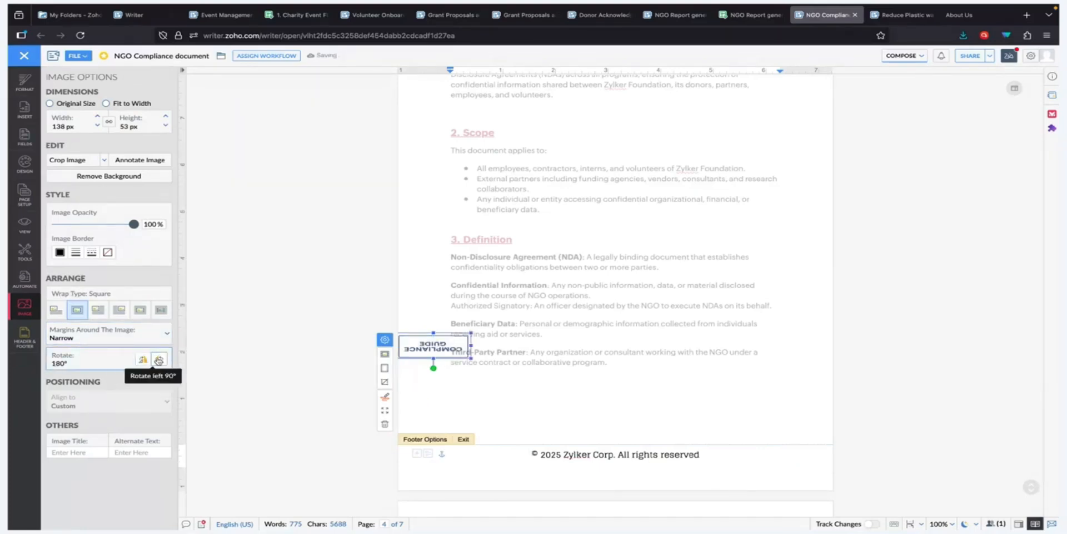
pyautogui.click(159, 360)
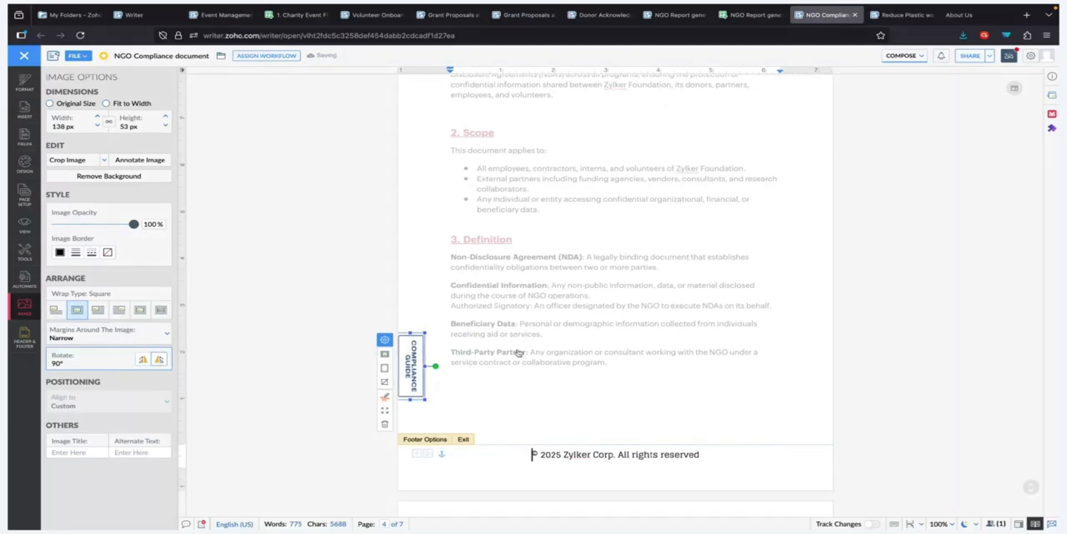
pyautogui.click(463, 439)
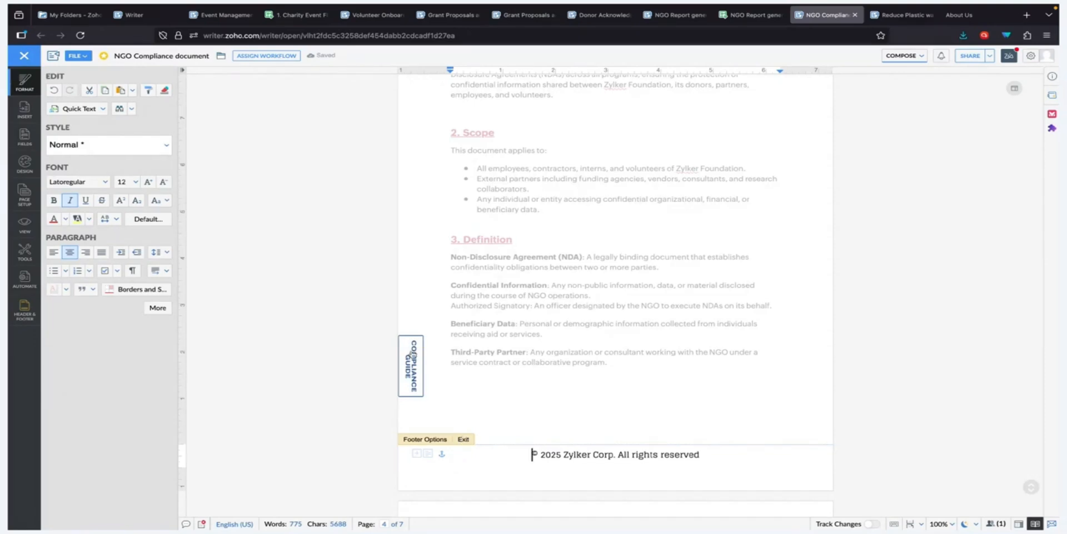
pyautogui.click(463, 438)
# Examine the Responsibility table on page 5 and the NDA Template & Storage Protocol table on page 6, selecting the whole latter table
pyautogui.scroll(-5, 484, 423)
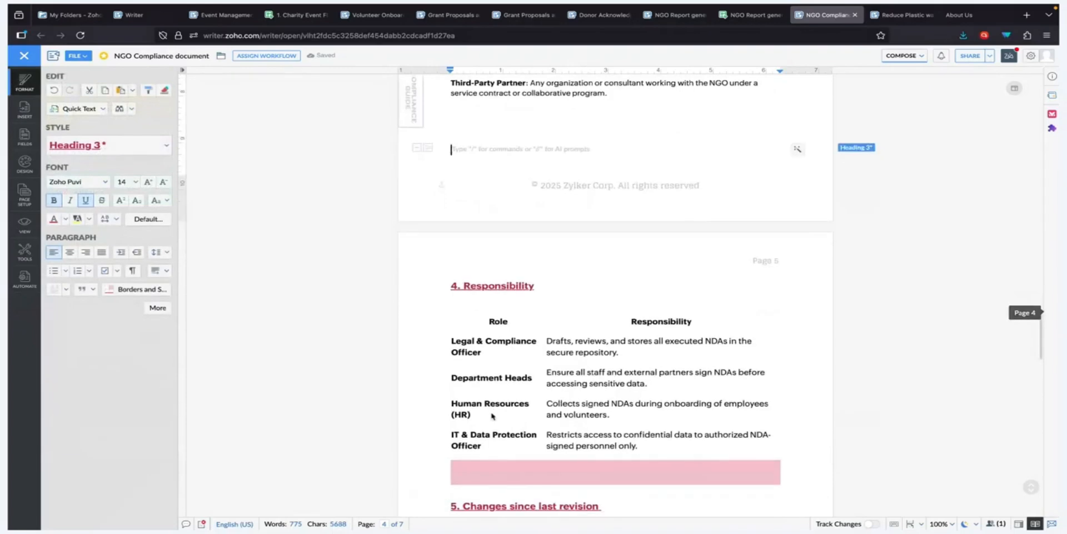
pyautogui.scroll(-7, 492, 416)
pyautogui.scroll(-6, 491, 396)
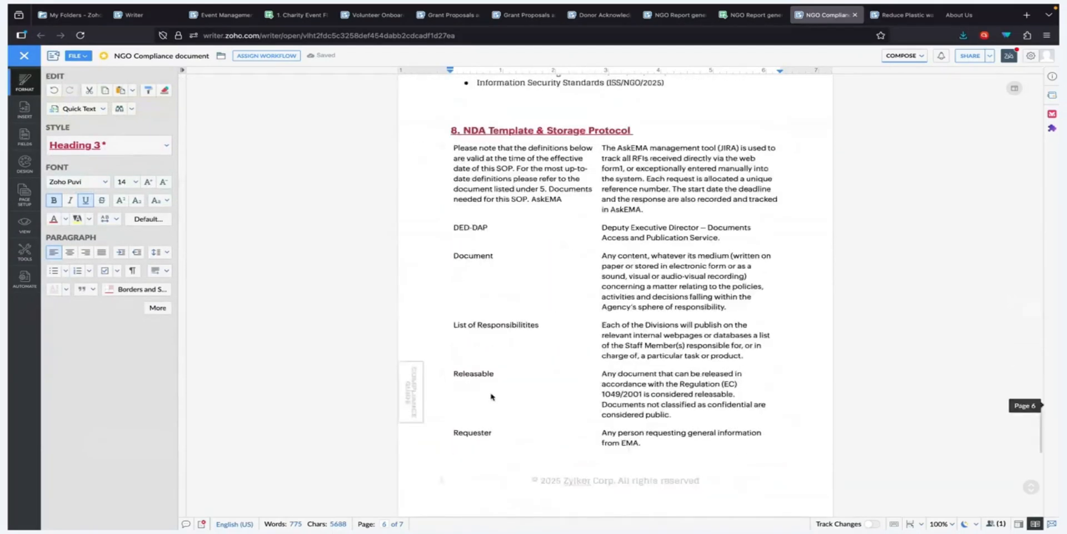
pyautogui.click(448, 224)
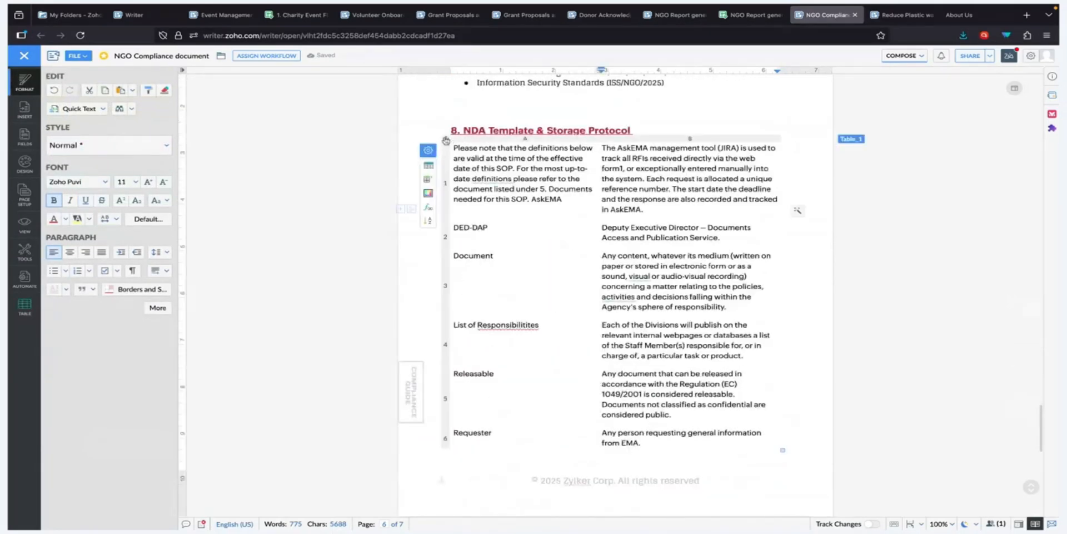
pyautogui.click(446, 140)
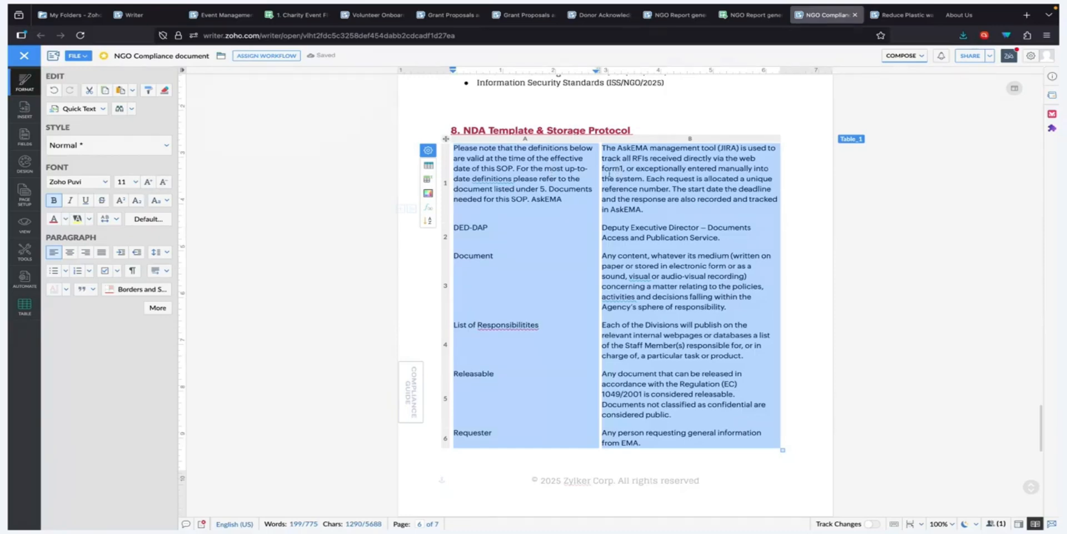
pyautogui.scroll(-3, 582, 237)
pyautogui.click(548, 302)
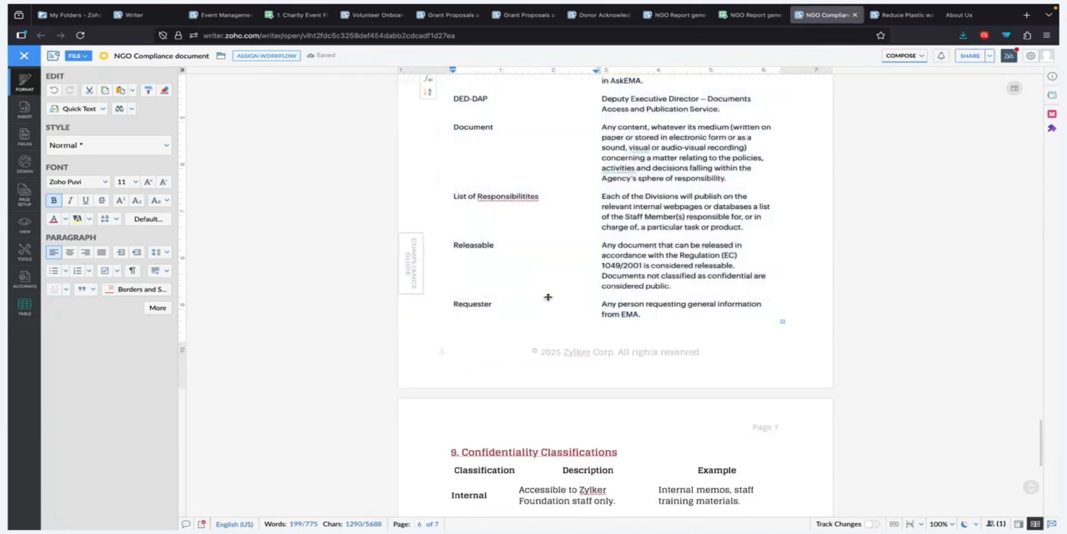
# Examine the Confidentiality Classifications table on page 7 and return to the cover page
pyautogui.scroll(-4, 562, 294)
pyautogui.scroll(5, 545, 184)
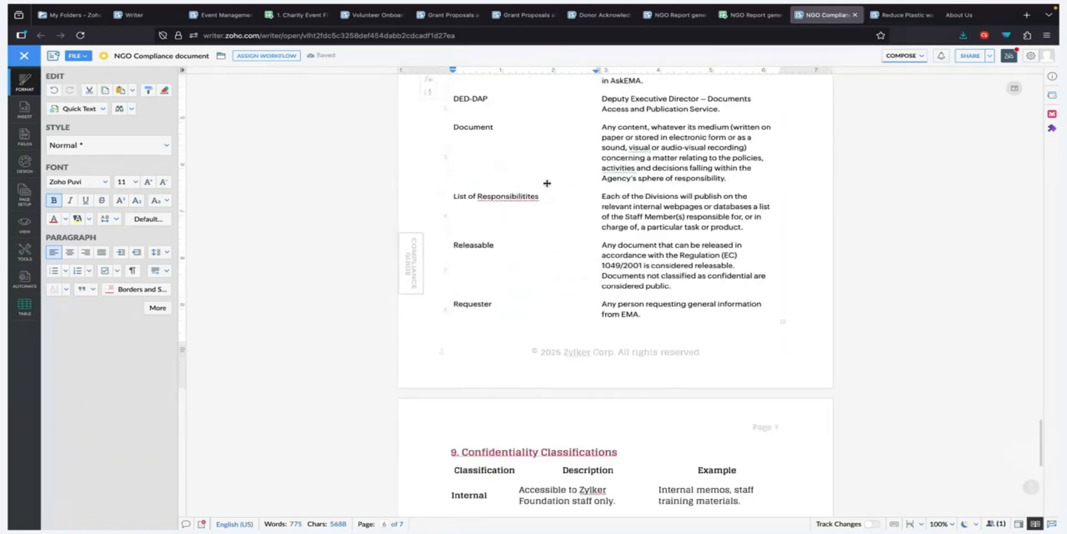
pyautogui.scroll(-3, 548, 208)
pyautogui.scroll(-3, 547, 208)
pyautogui.click(538, 265)
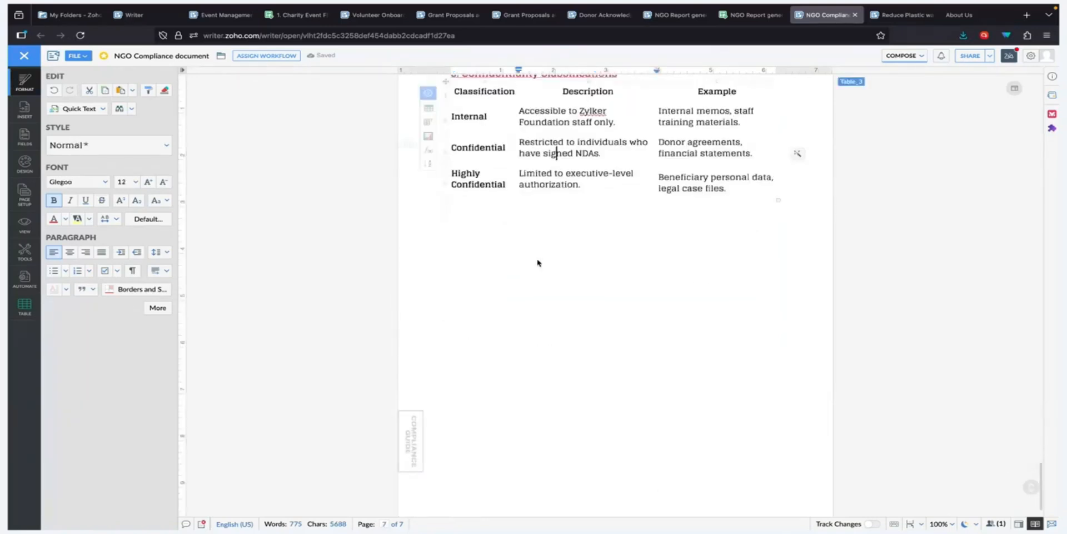
pyautogui.scroll(-1, 535, 249)
pyautogui.scroll(10, 483, 286)
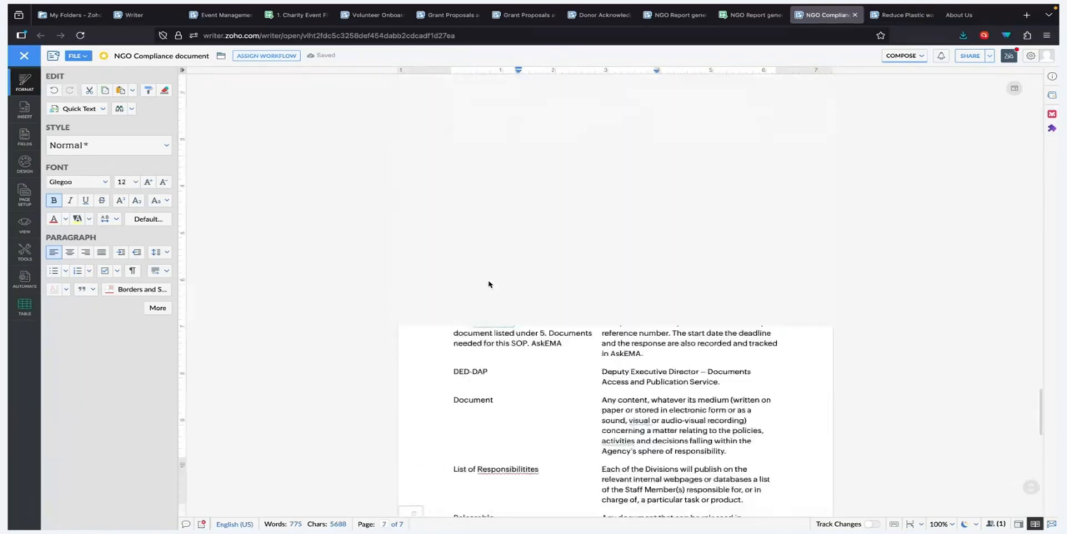
pyautogui.scroll(10, 489, 284)
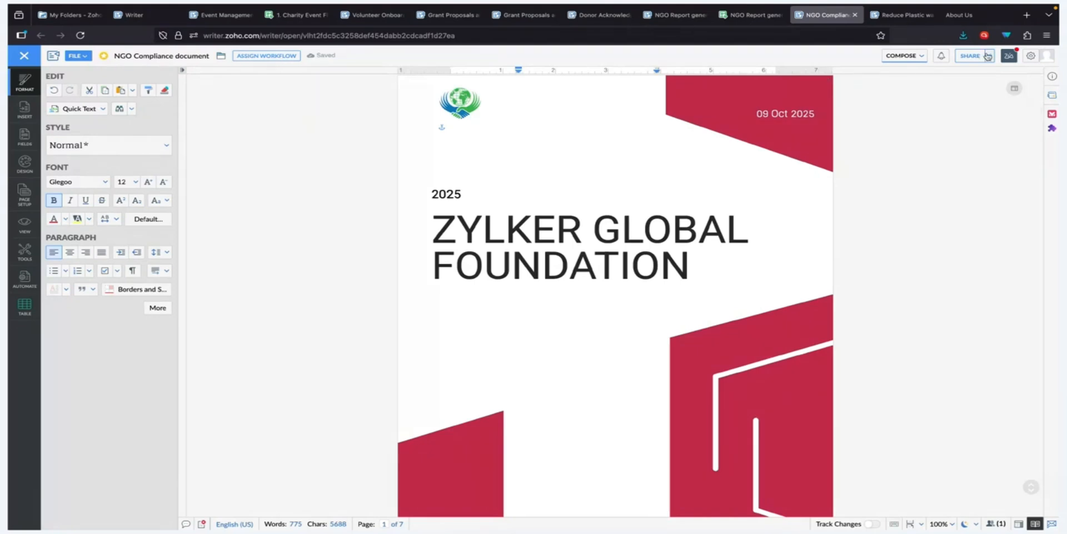
# Examine the document's sharing options and access list, and close them without sharing
pyautogui.click(987, 55)
pyautogui.click(971, 56)
pyautogui.click(970, 57)
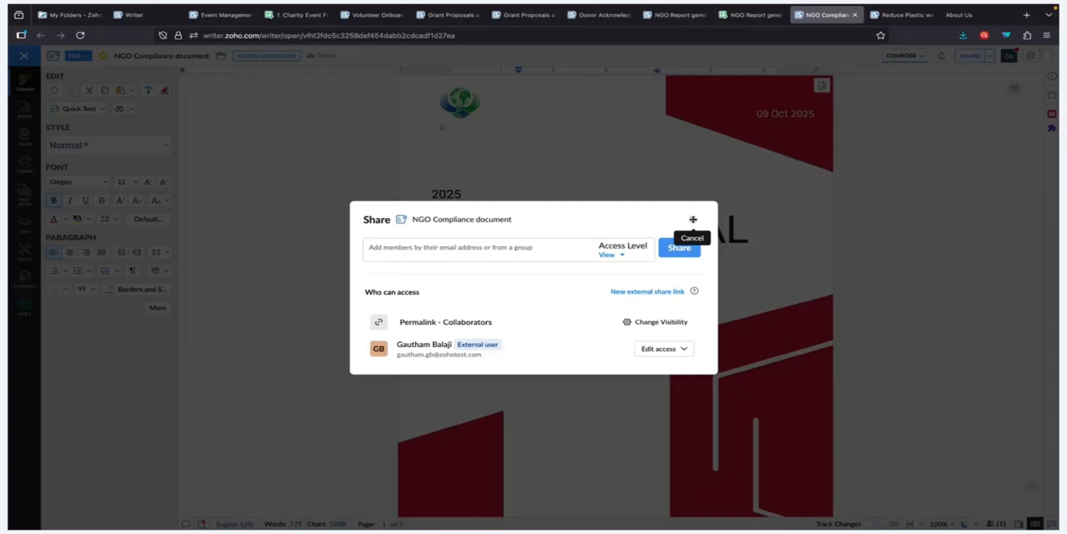
pyautogui.click(692, 222)
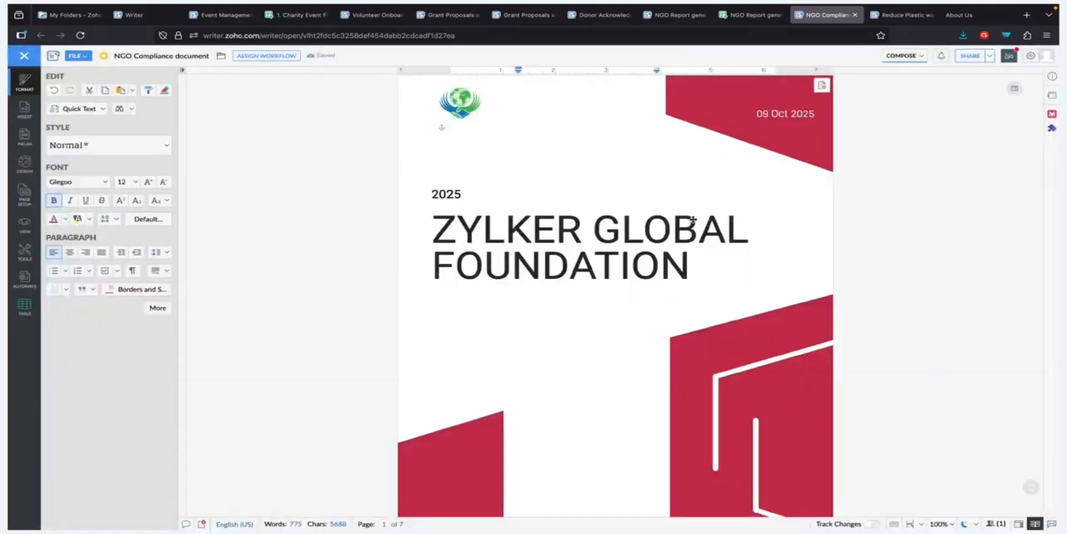
# Switch the document from Compose to Review mode
pyautogui.click(920, 61)
pyautogui.click(875, 110)
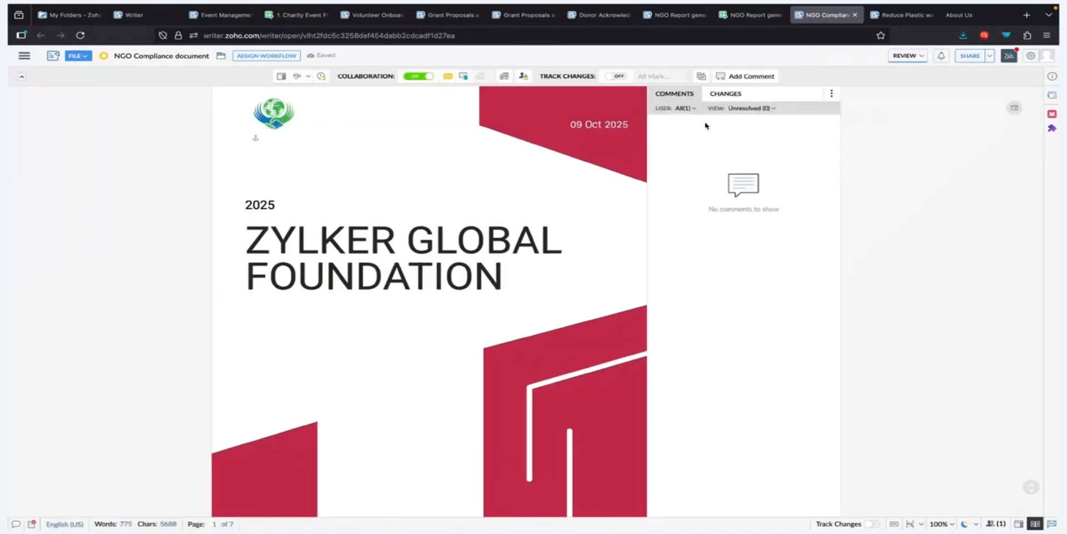
# Start a comment on the Foreword paragraph beginning "This guide outlines the principles" on page 2, and cancel it without entering text
pyautogui.scroll(-2, 486, 168)
pyautogui.scroll(-6, 486, 169)
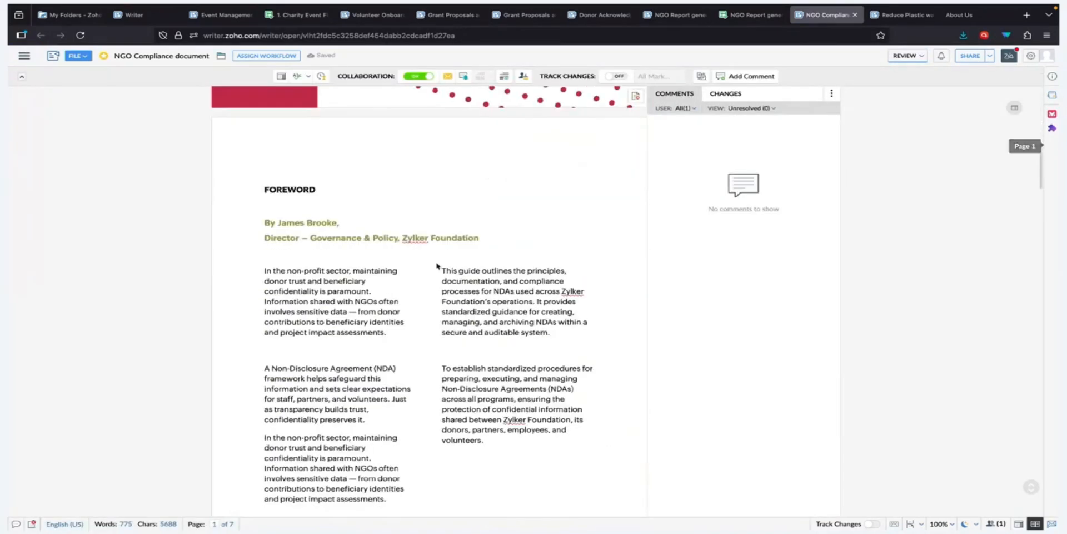
pyautogui.moveTo(442, 271); pyautogui.dragTo(515, 291)
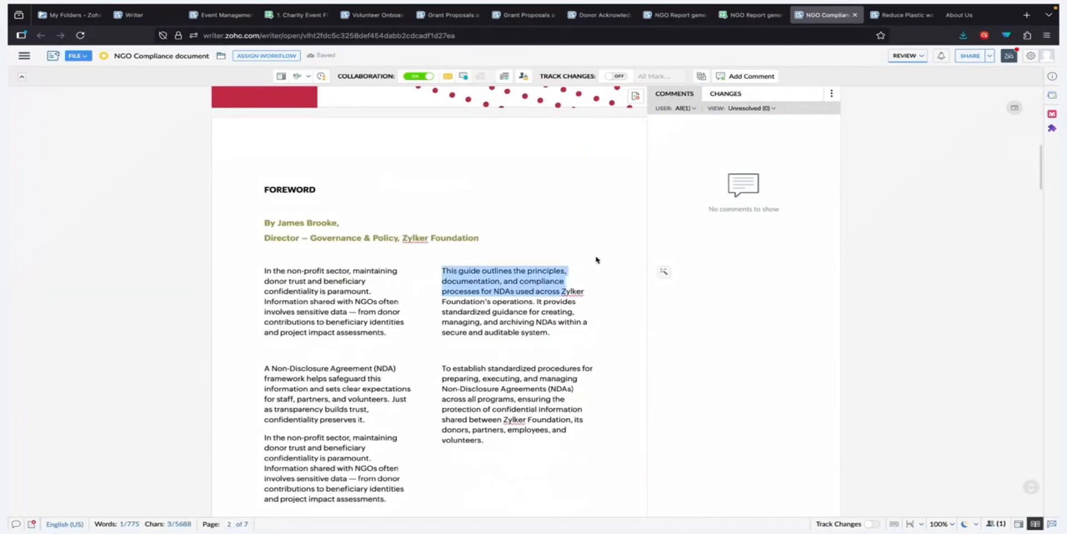
pyautogui.tripleClick(511, 267)
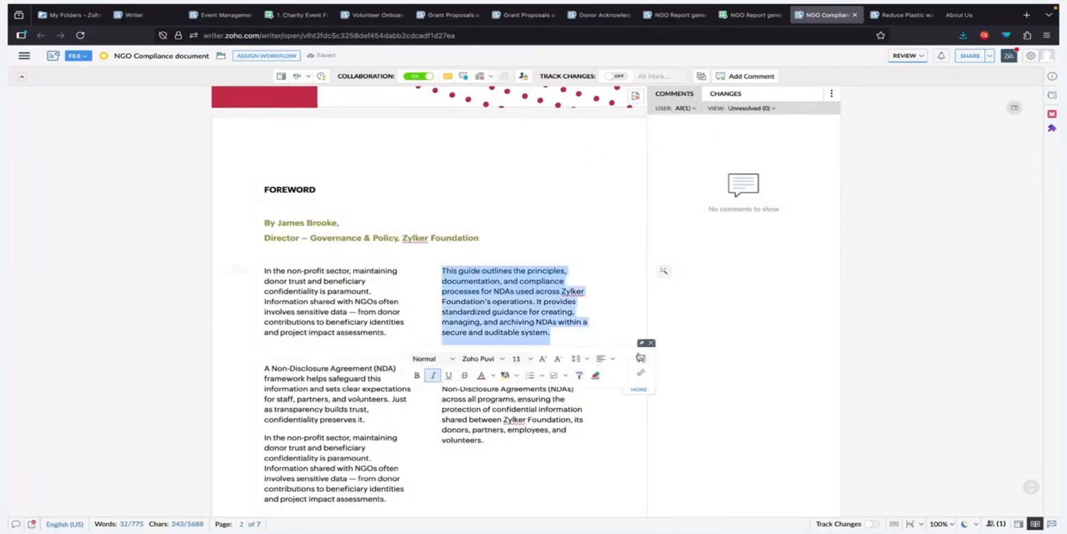
pyautogui.click(641, 358)
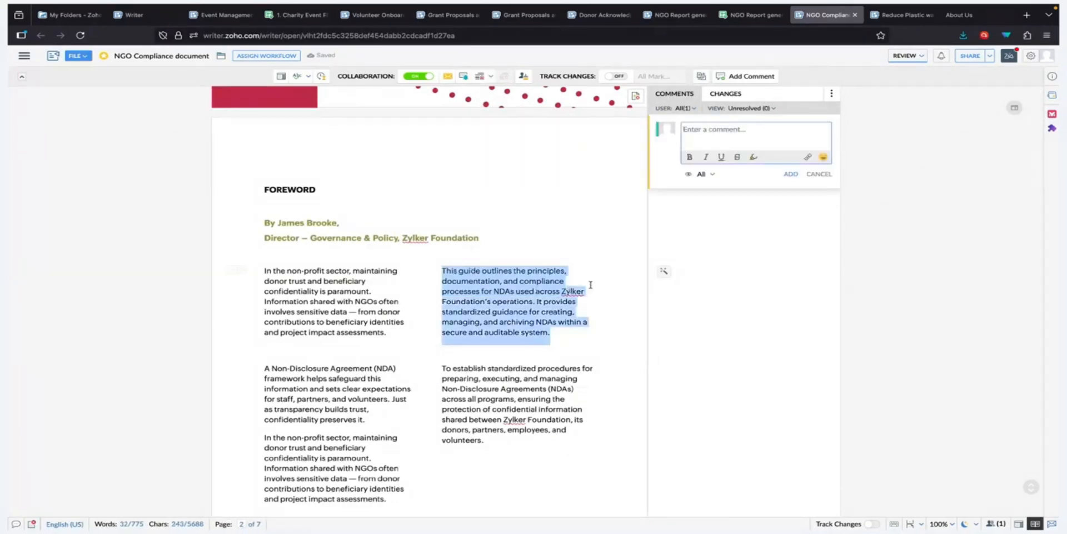
pyautogui.click(820, 174)
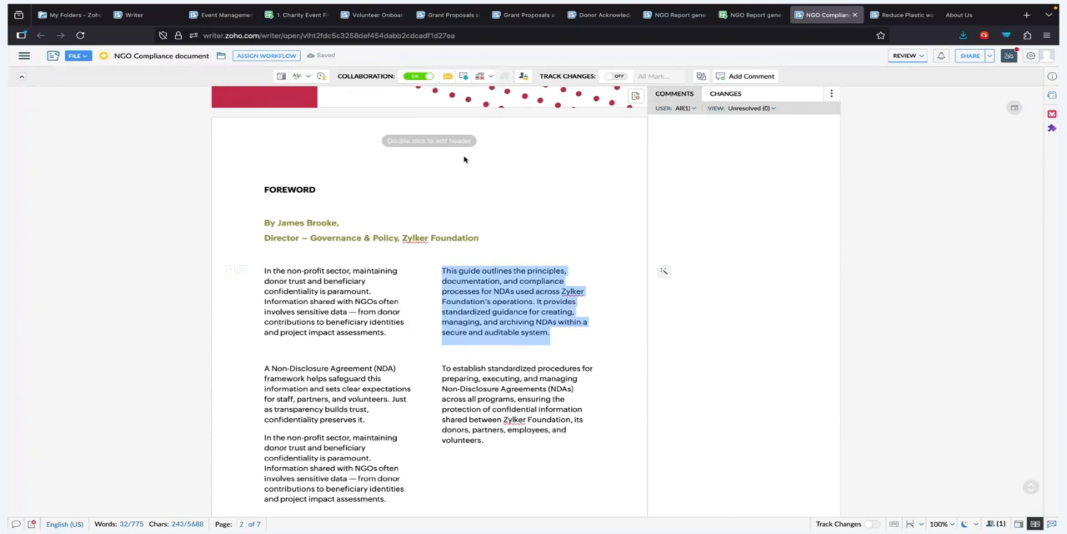
# Examine the document workflow choices and the required details for starting a Review workflow, and cancel without sending for review
pyautogui.click(270, 56)
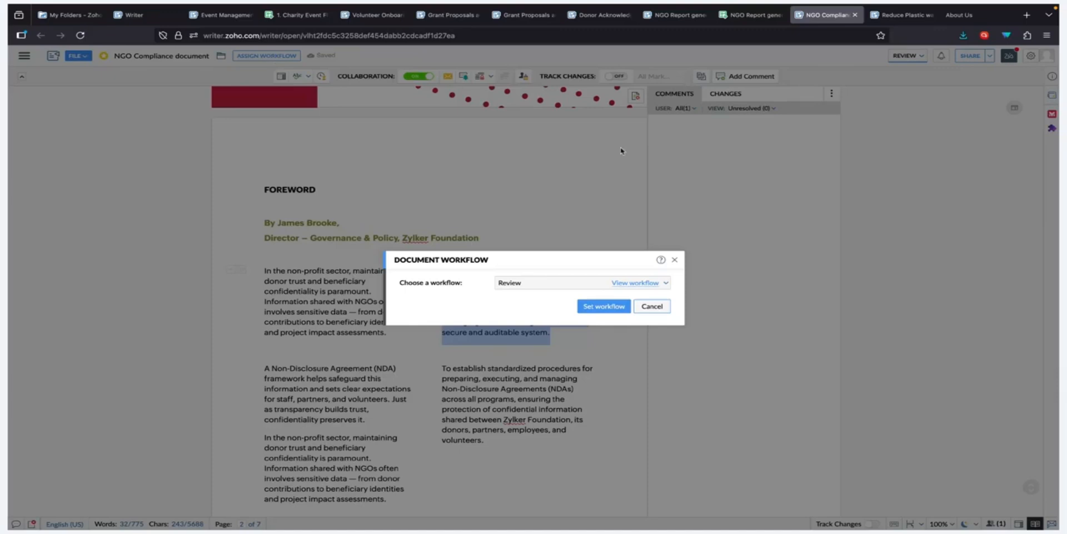
pyautogui.click(588, 283)
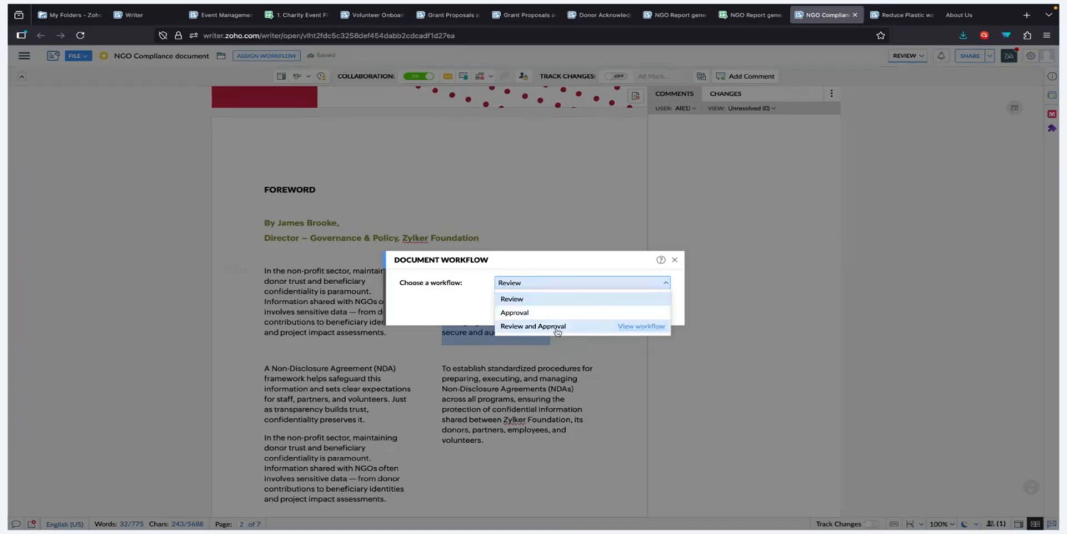
pyautogui.click(642, 274)
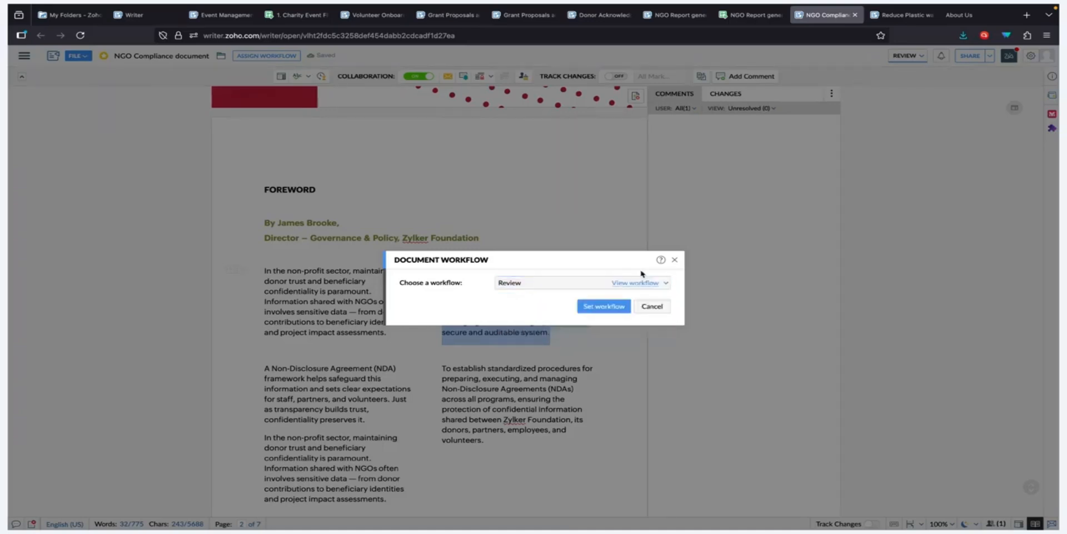
pyautogui.click(595, 307)
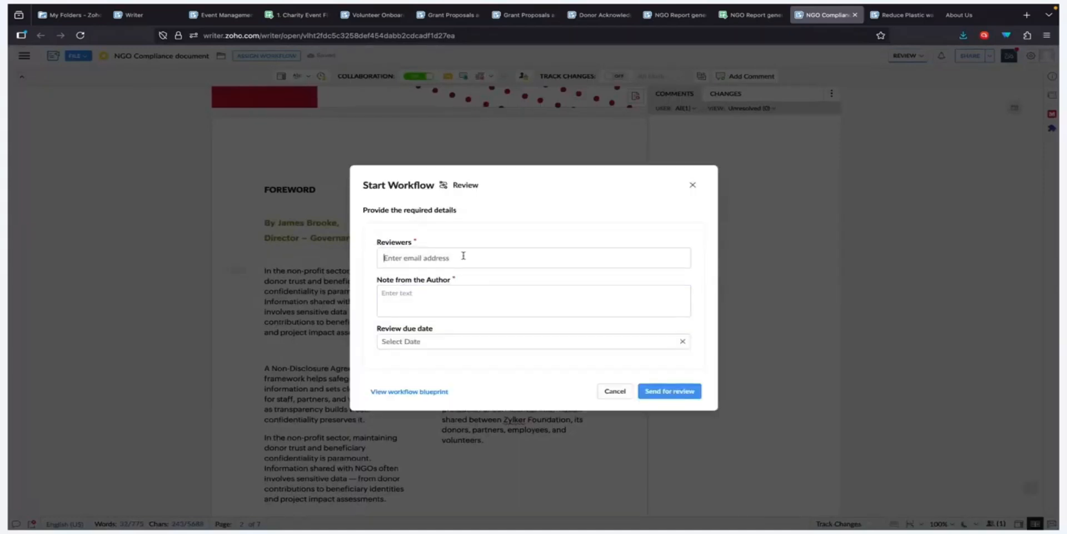
pyautogui.click(439, 296)
pyautogui.click(615, 391)
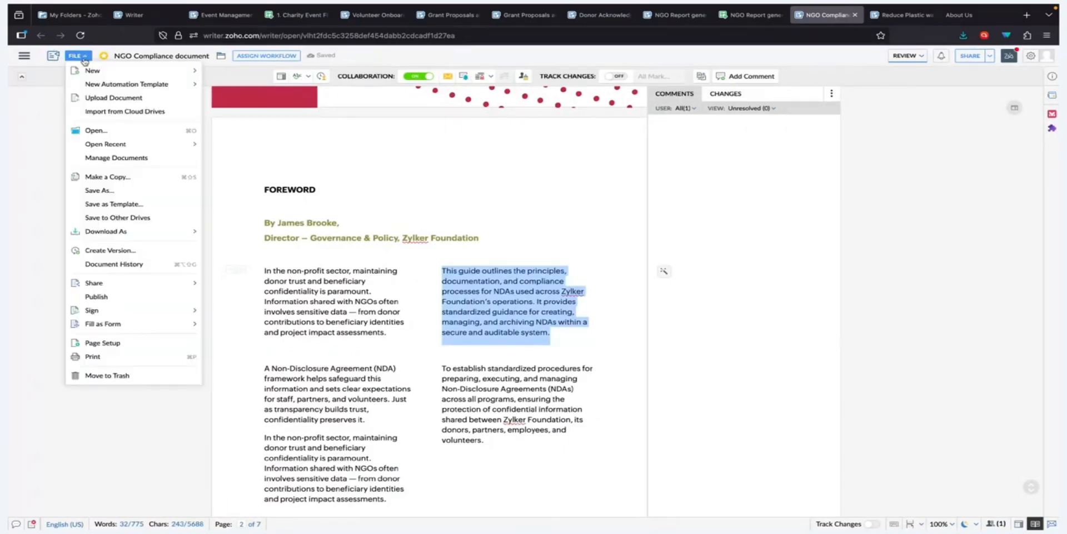
# Start saving the document as a template with the As org. template option
pyautogui.click(124, 204)
pyautogui.click(516, 303)
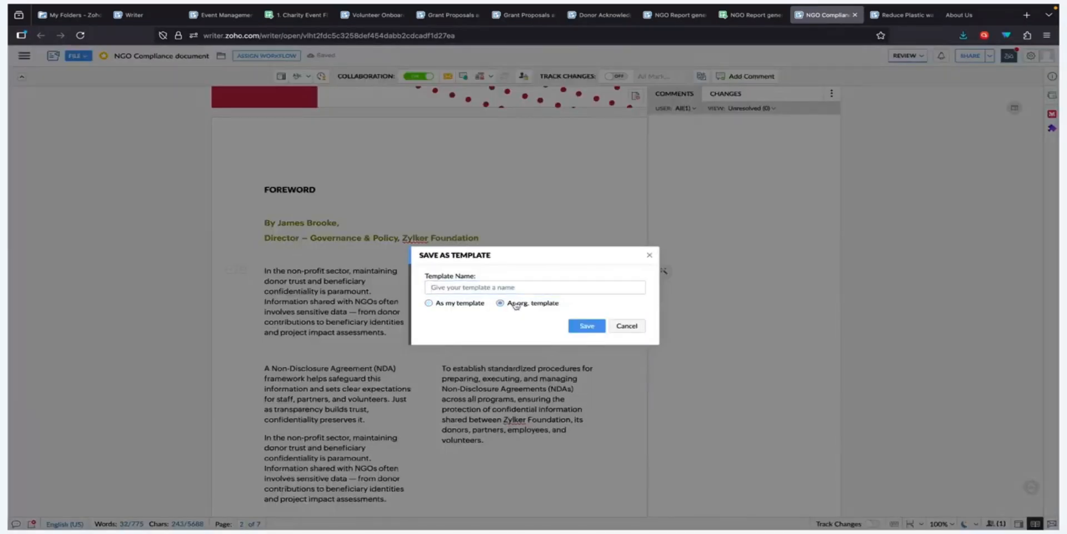